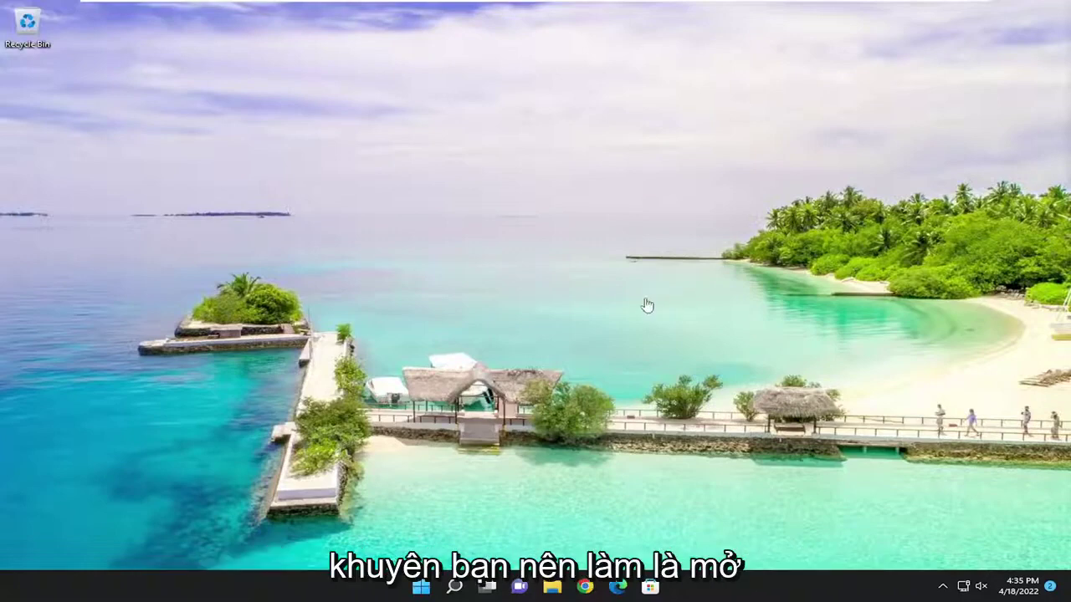
# Search for regedit and launch Registry Editor as administrator, approving the UAC prompt.
pyautogui.click(455, 588)
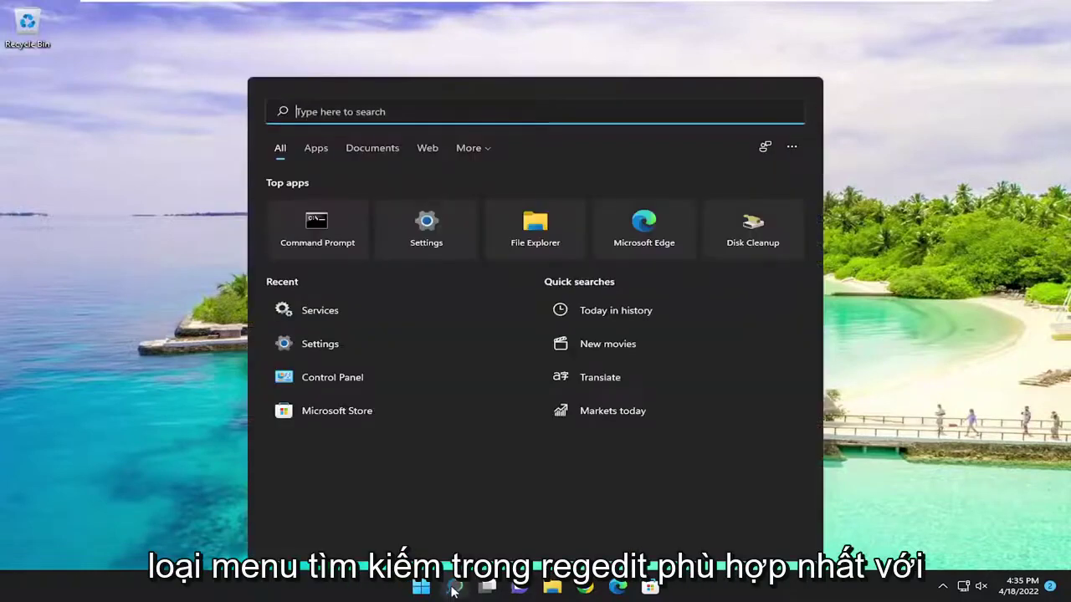
pyautogui.write('regedit')
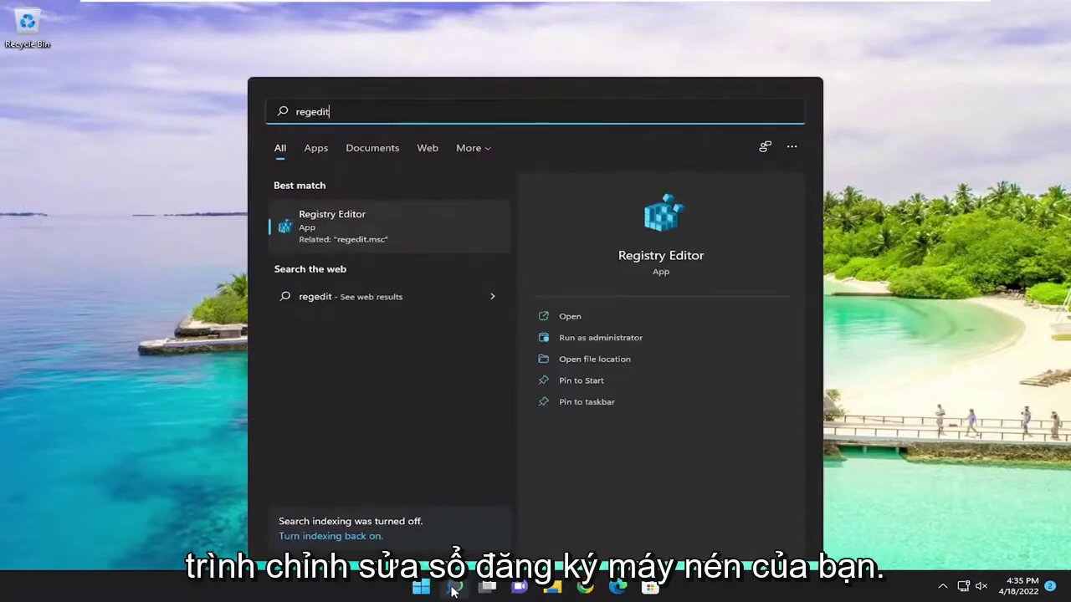
pyautogui.rightClick(315, 225)
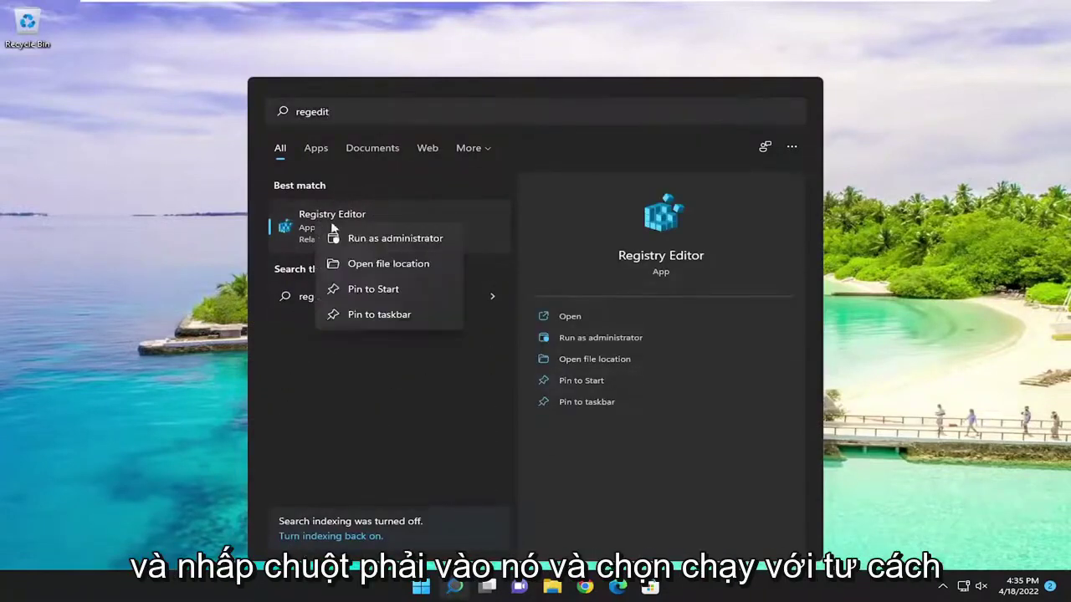
pyautogui.click(401, 239)
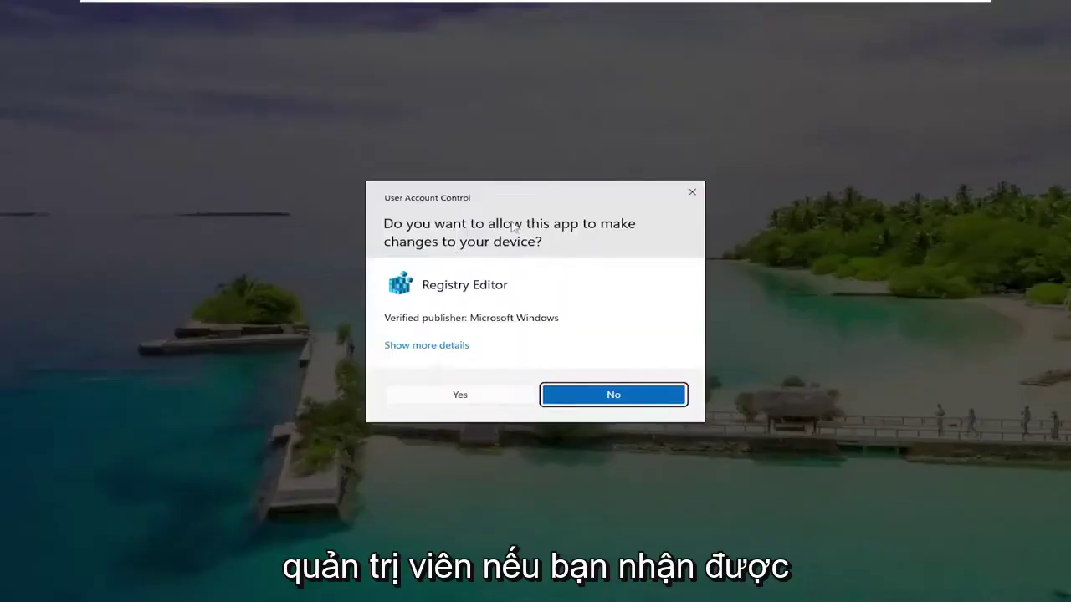
pyautogui.click(463, 403)
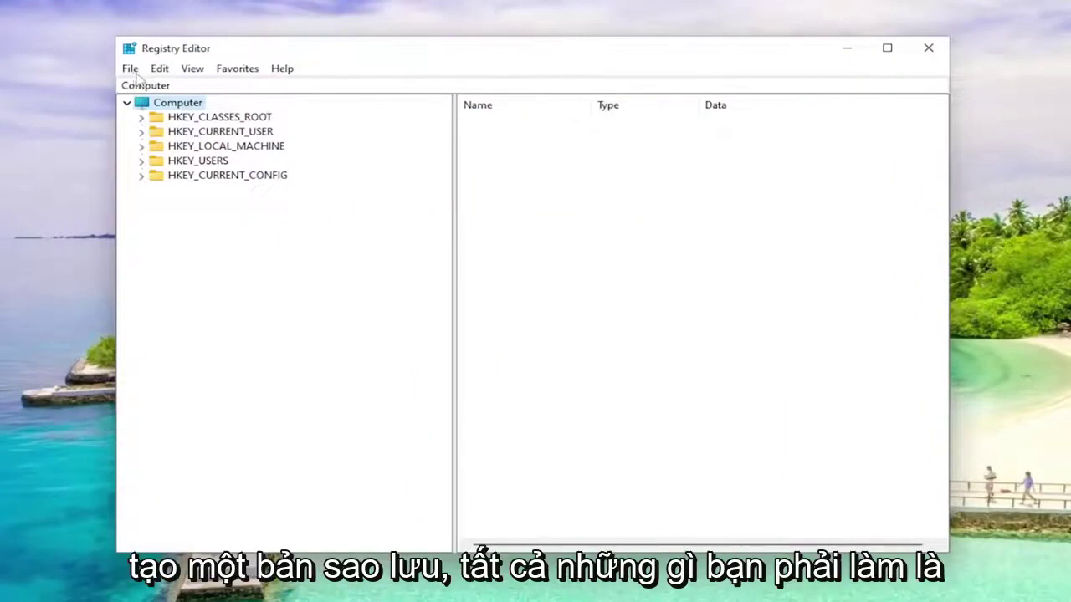
pyautogui.click(131, 70)
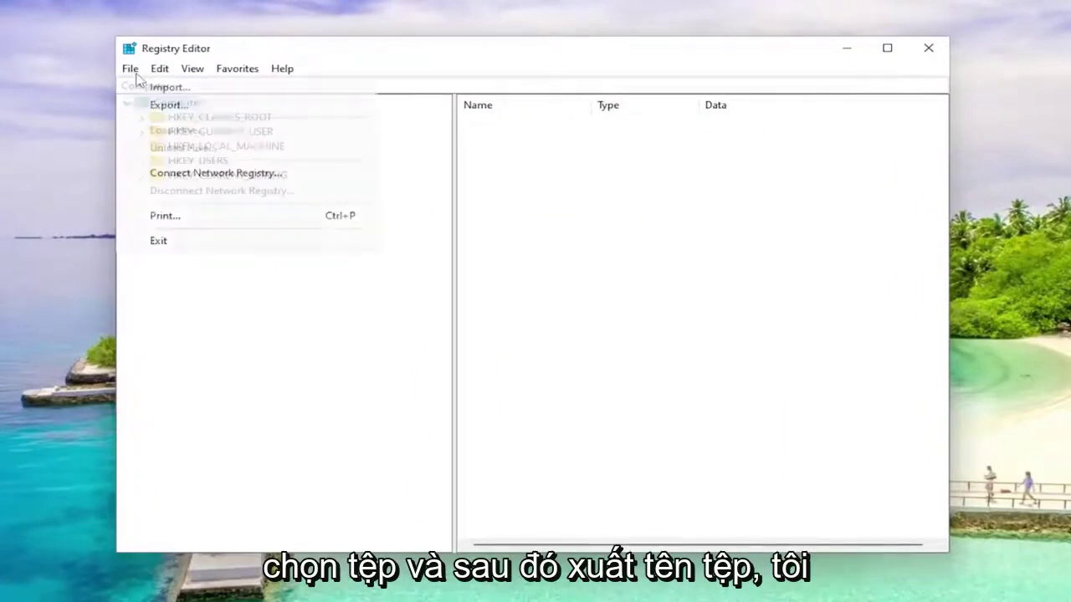
pyautogui.click(167, 105)
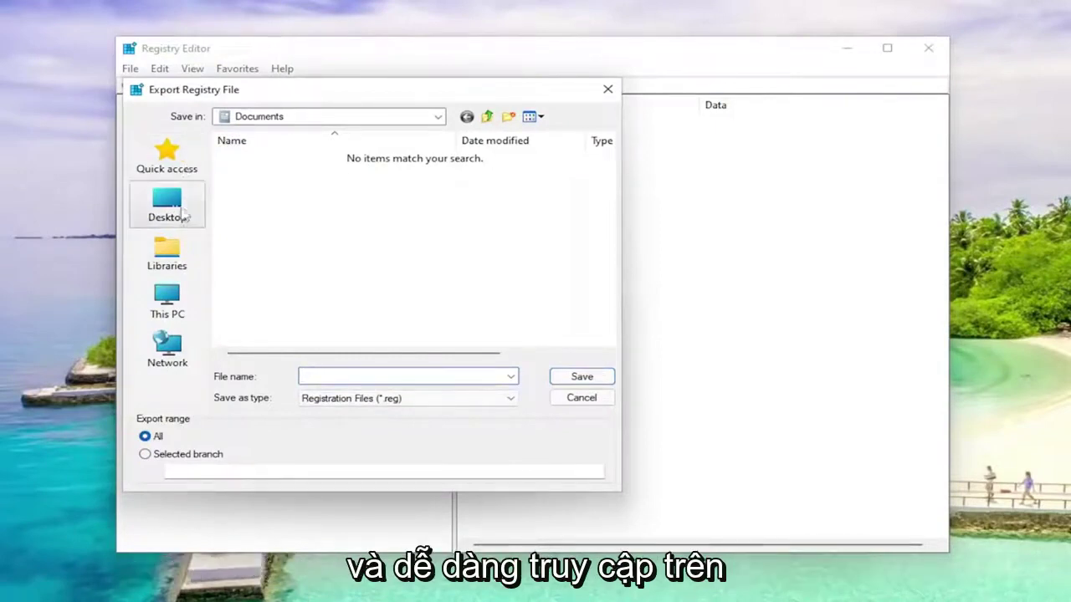
pyautogui.click(580, 398)
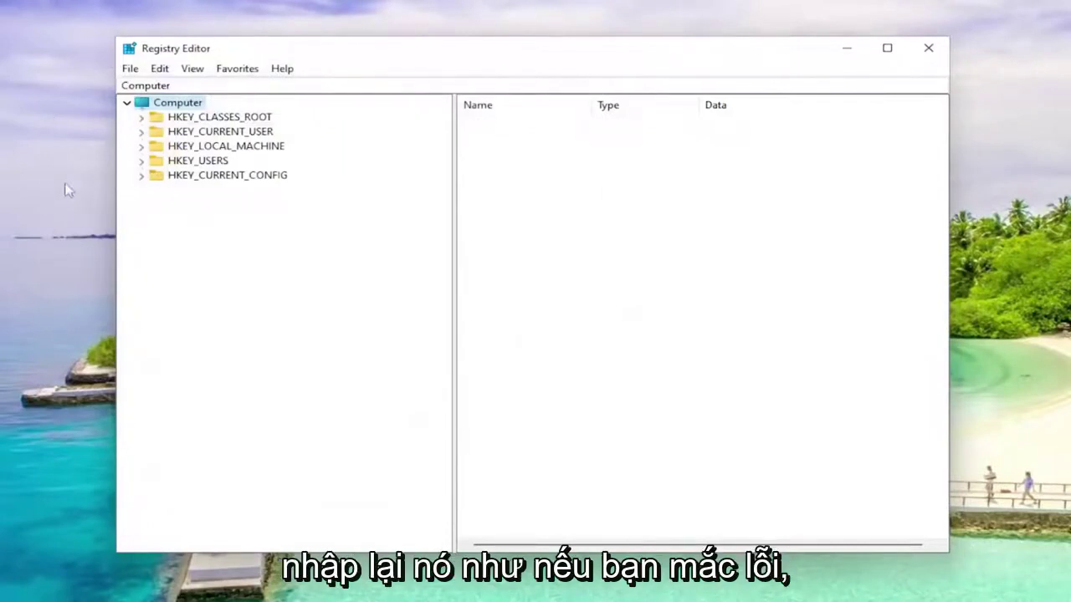
pyautogui.click(132, 68)
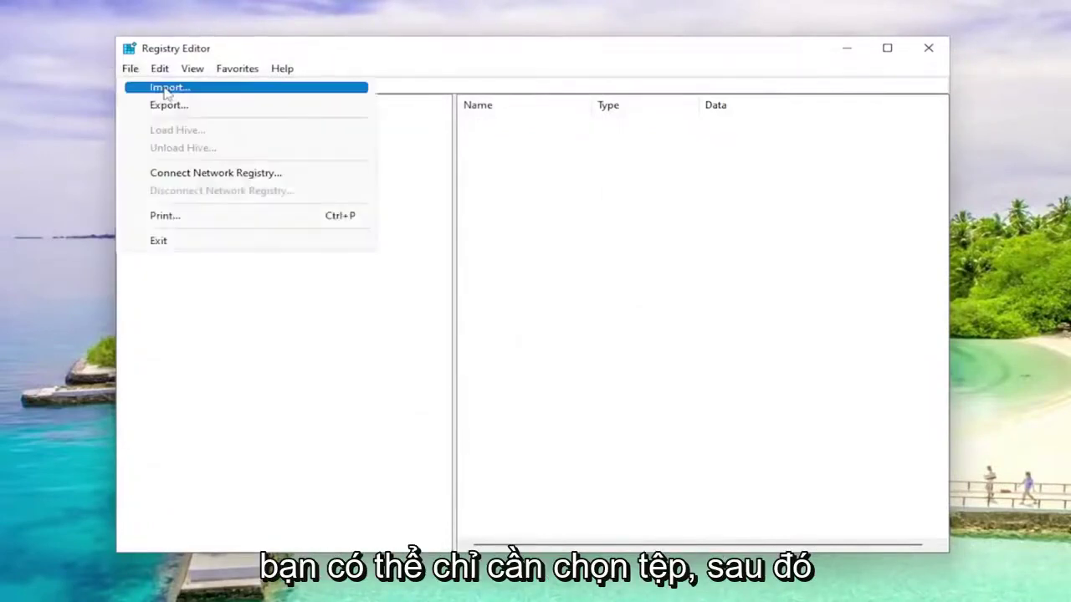
pyautogui.click(157, 87)
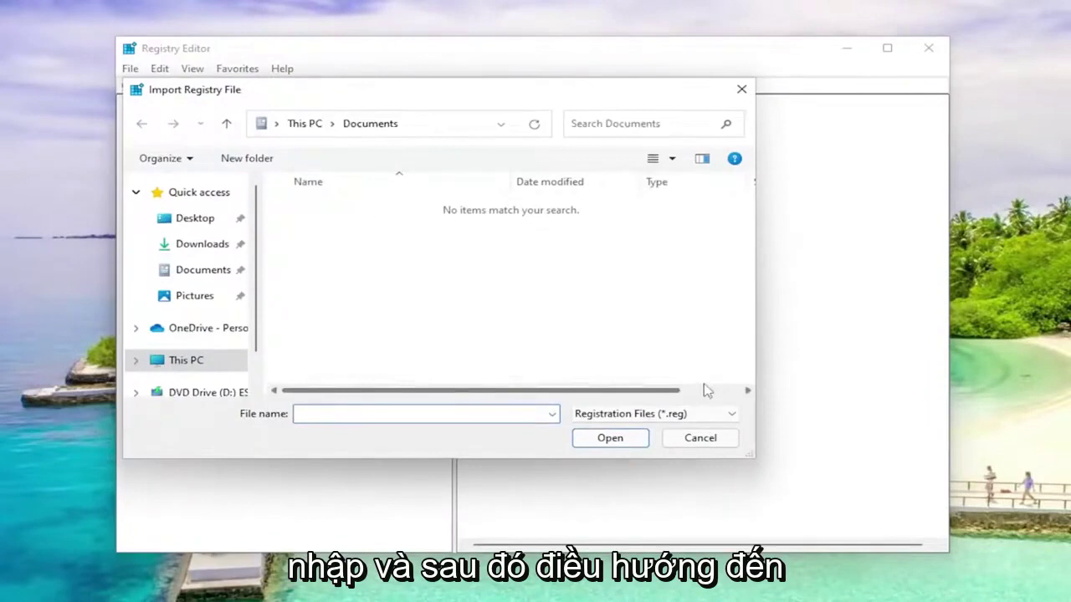
pyautogui.click(705, 446)
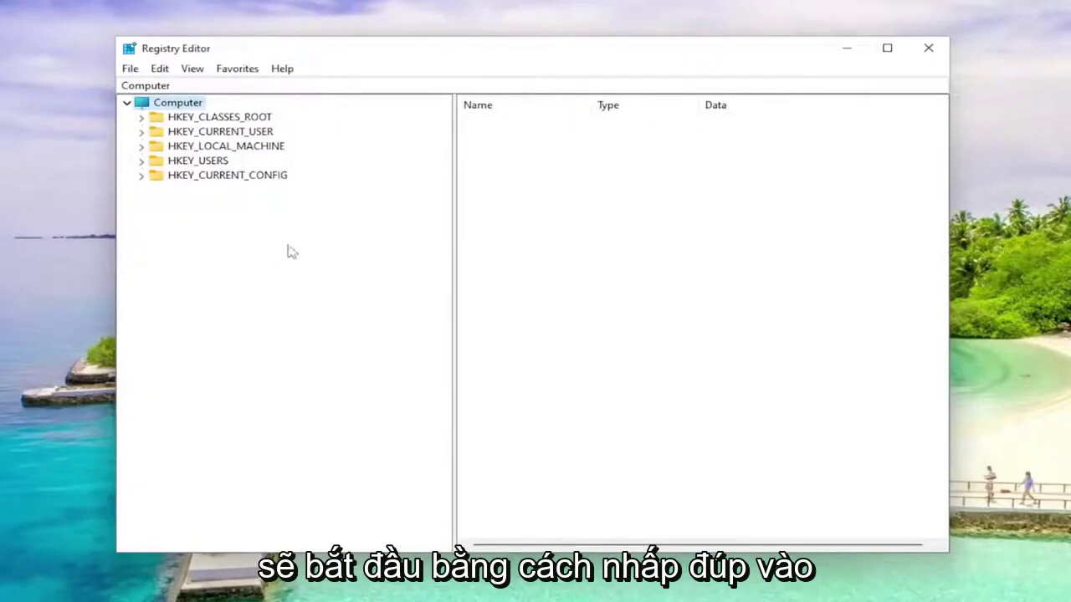
# Expand HKEY_LOCAL_MACHINE > SYSTEM > CurrentControlSet > Control and select the Print key.
pyautogui.doubleClick(252, 148)
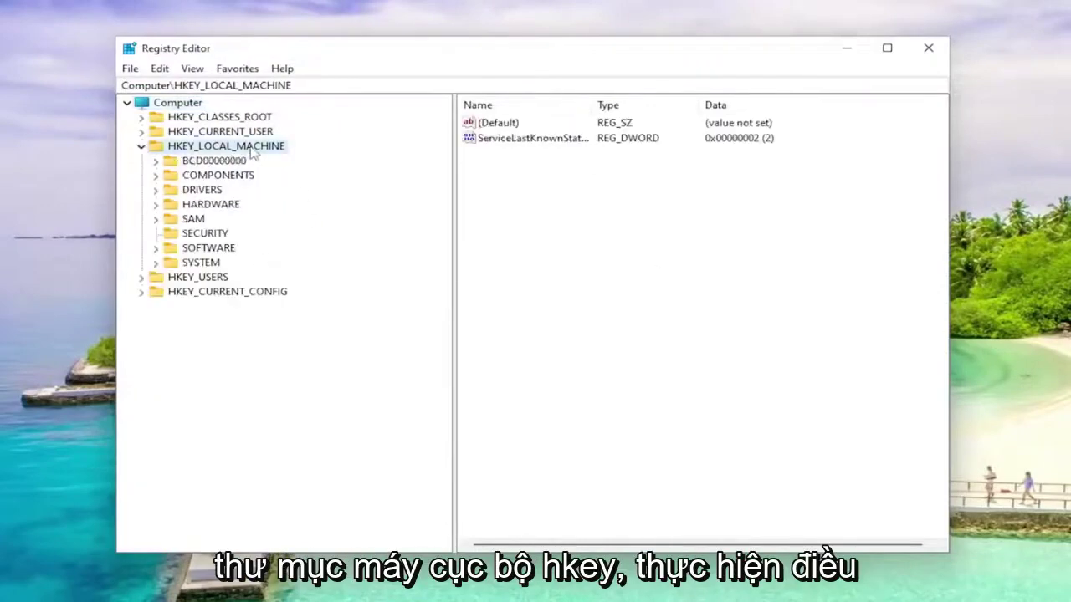
pyautogui.doubleClick(194, 264)
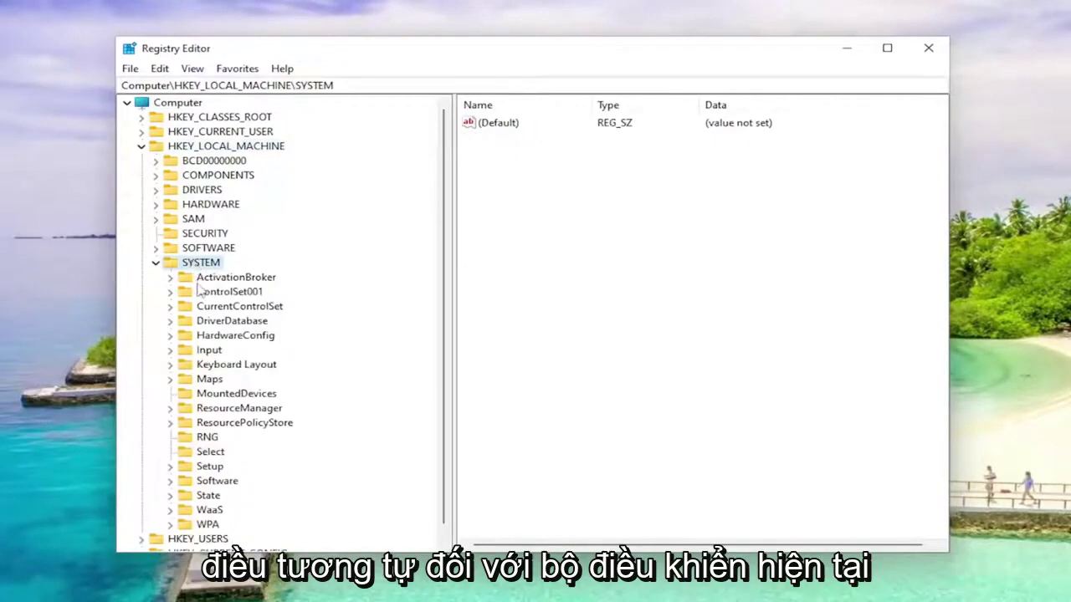
pyautogui.click(238, 308)
pyautogui.doubleClick(239, 307)
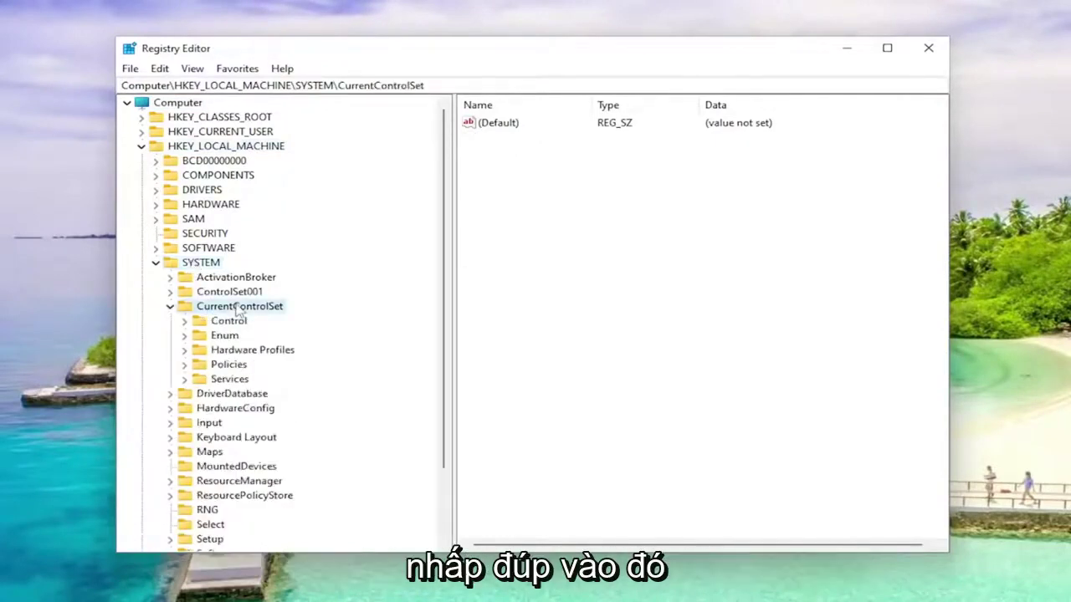
pyautogui.click(223, 322)
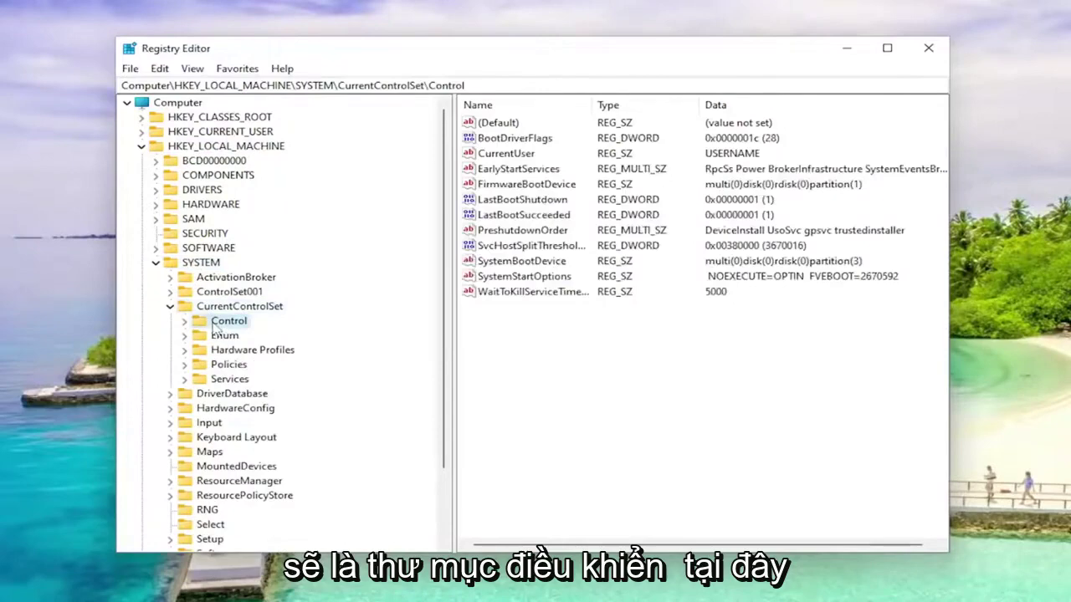
pyautogui.doubleClick(225, 324)
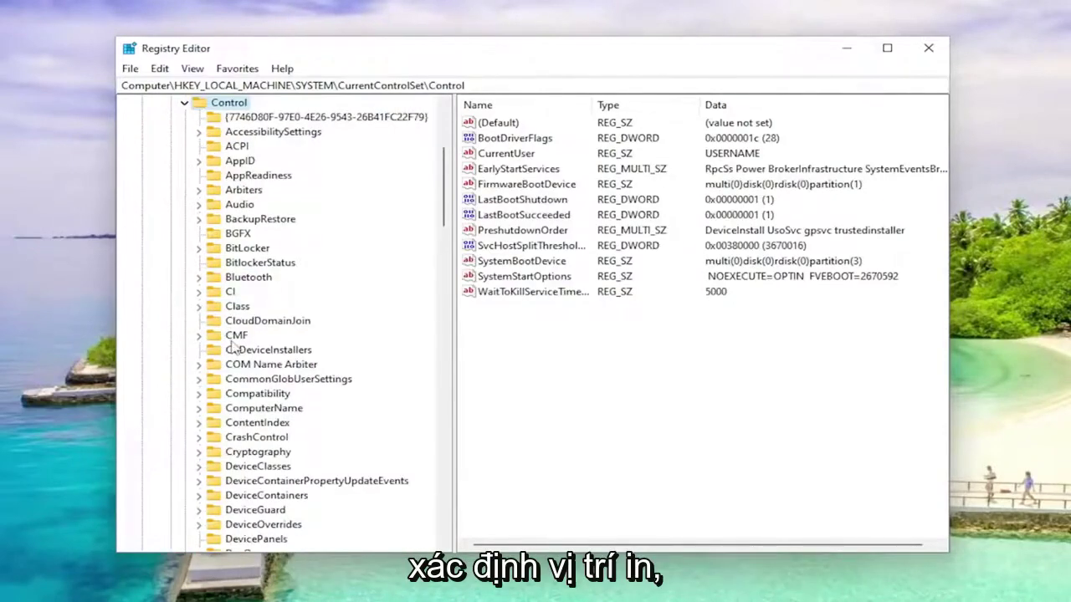
pyautogui.scroll(-7, 236, 351)
pyautogui.scroll(-5, 251, 376)
pyautogui.scroll(-3, 266, 422)
pyautogui.scroll(-6, 266, 424)
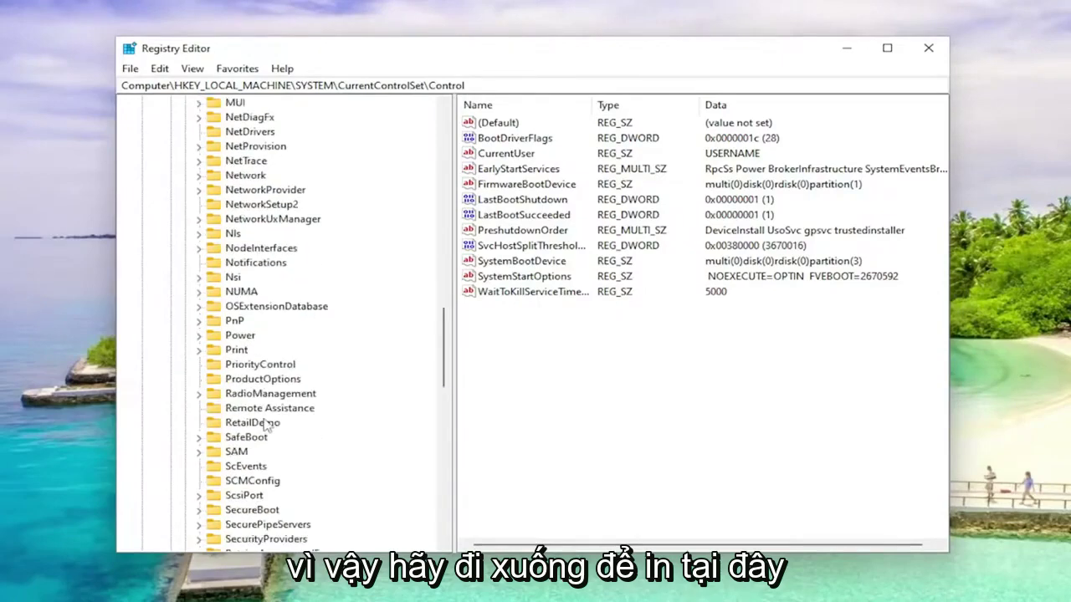
pyautogui.click(238, 351)
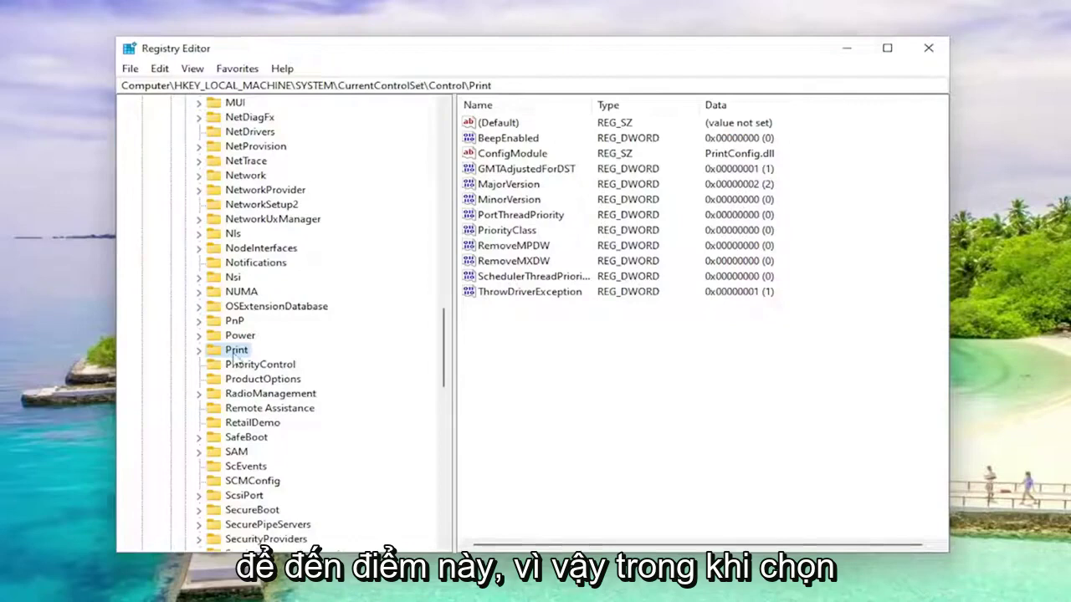
# Create a new DWORD (32-bit) value named RpcAuthnLevelPrivacyEnabled in the Print key.
pyautogui.rightClick(544, 350)
pyautogui.moveTo(594, 365)
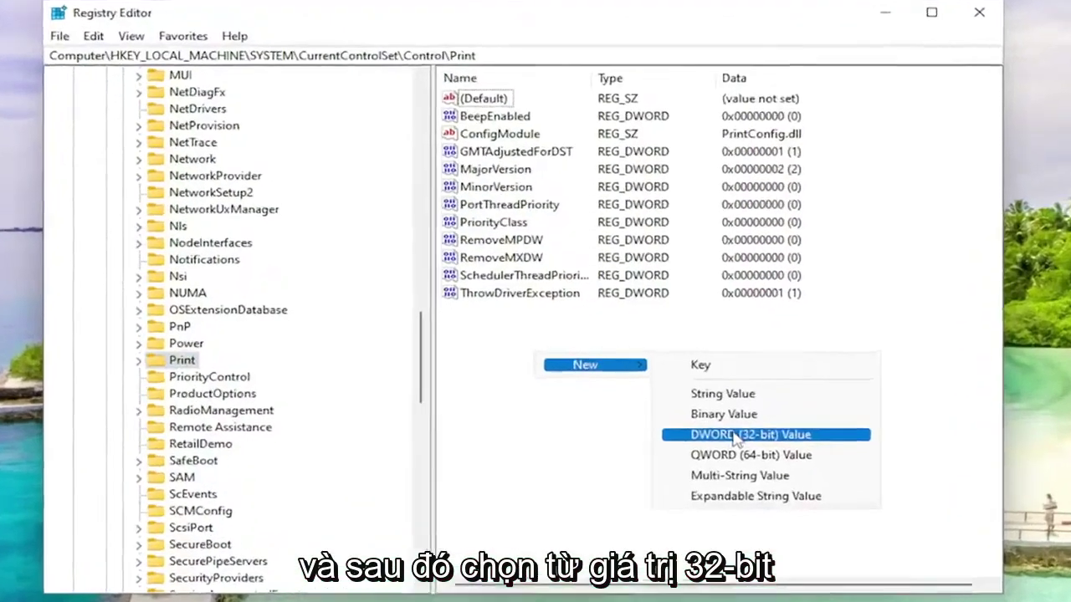
pyautogui.click(716, 415)
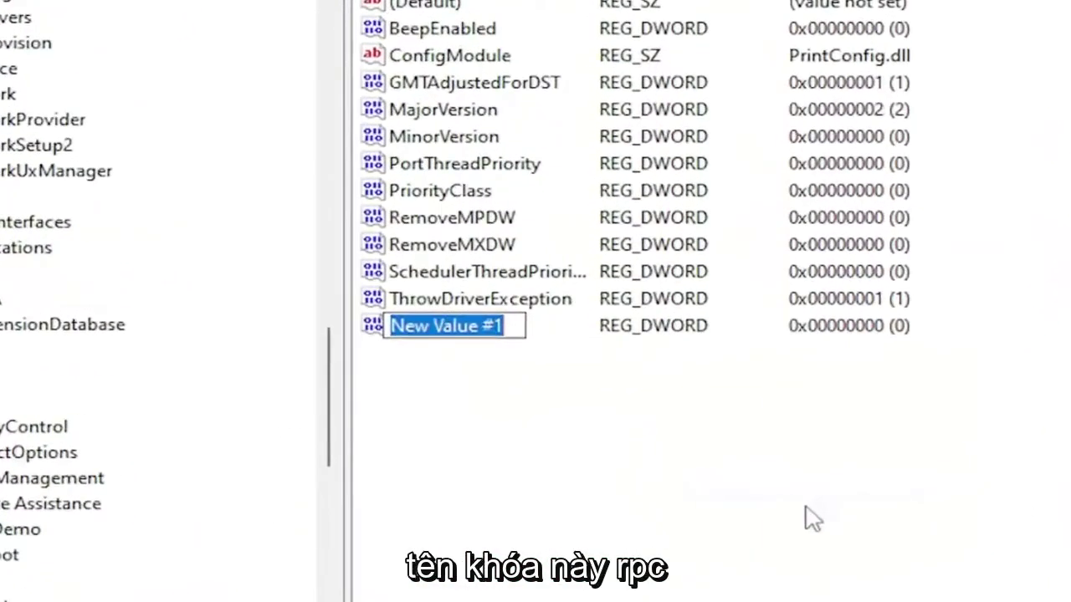
pyautogui.write('Rpc')
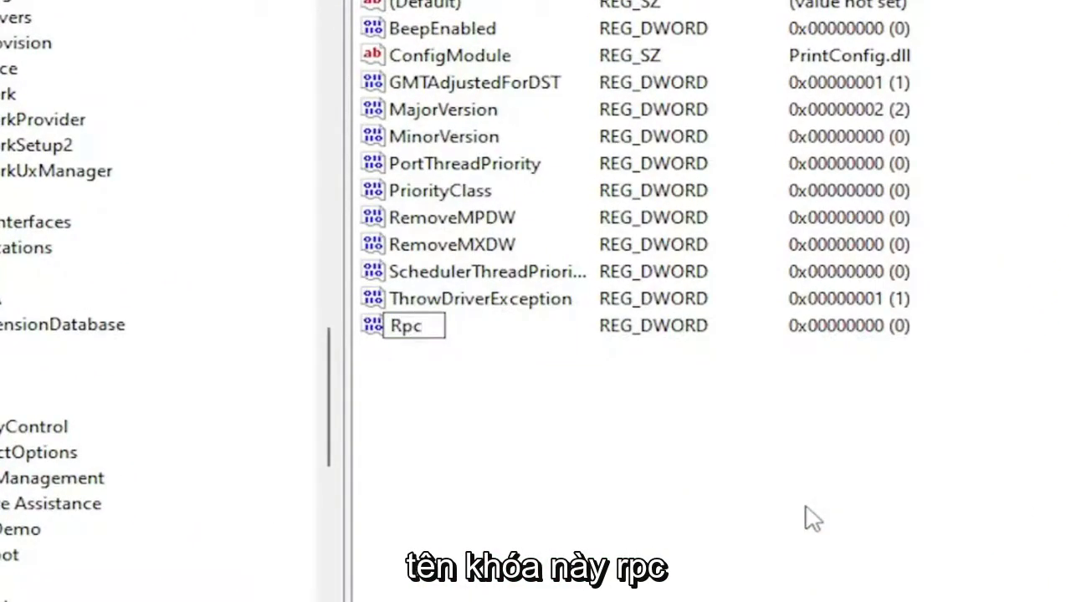
pyautogui.write('Aut')
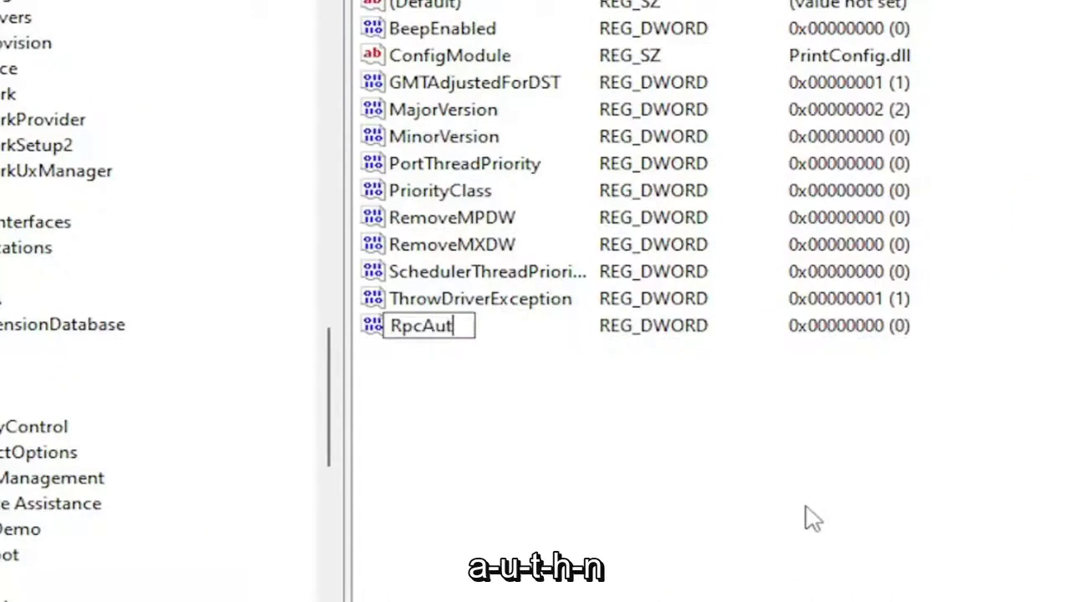
pyautogui.write('hn')
pyautogui.write('Leve')
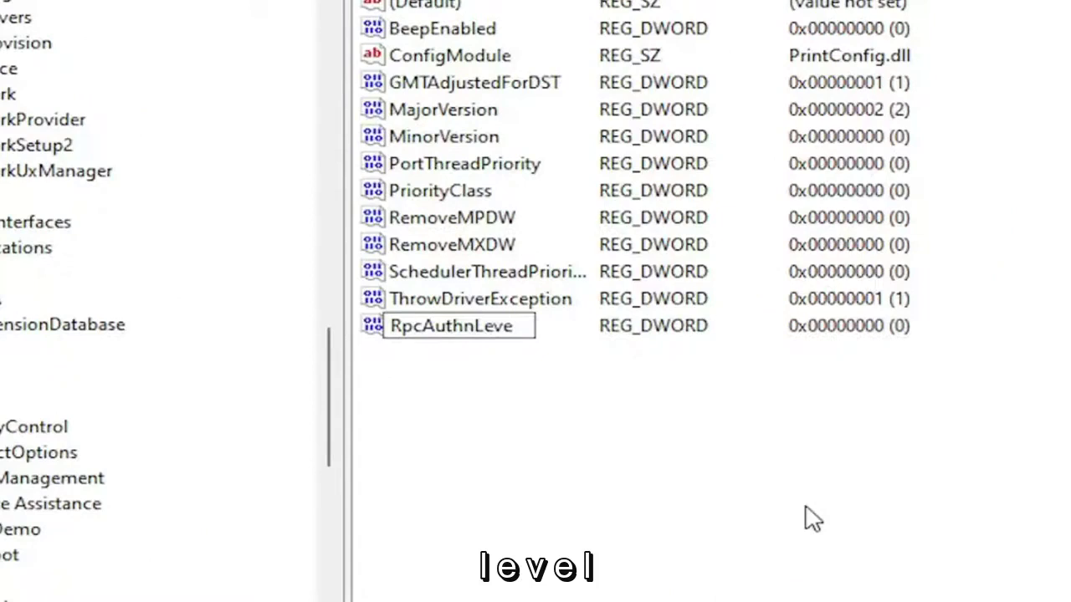
pyautogui.write('l')
pyautogui.write('Pri')
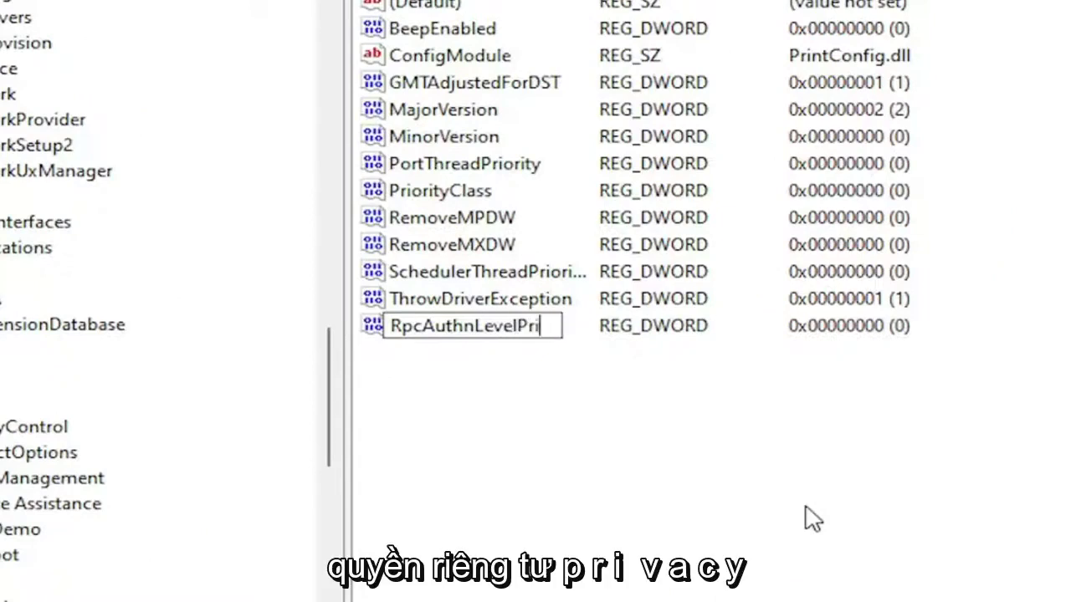
pyautogui.write('vacy')
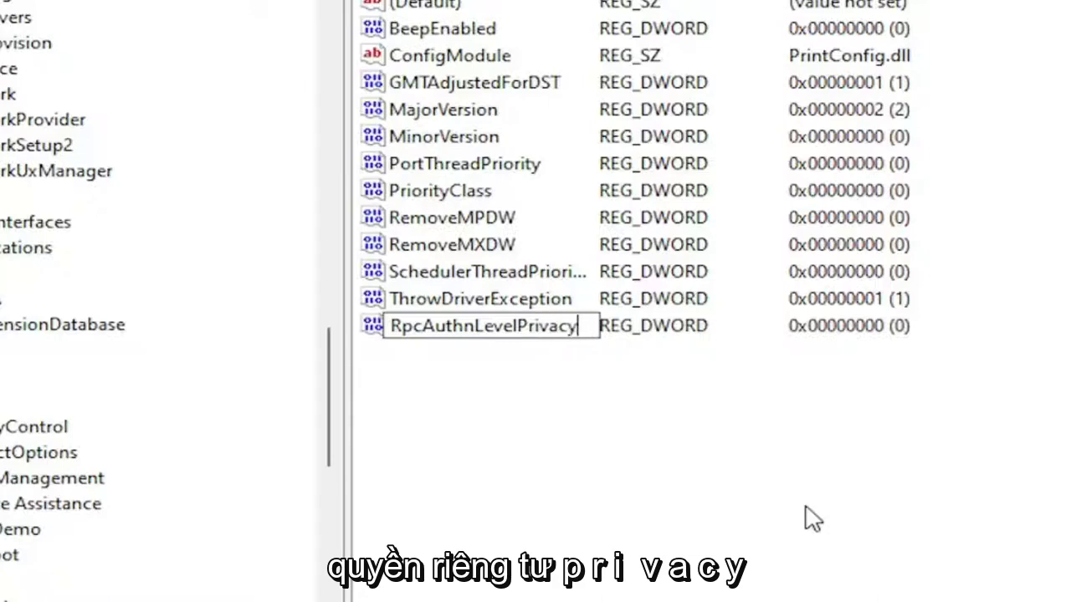
pyautogui.write('Enabled')
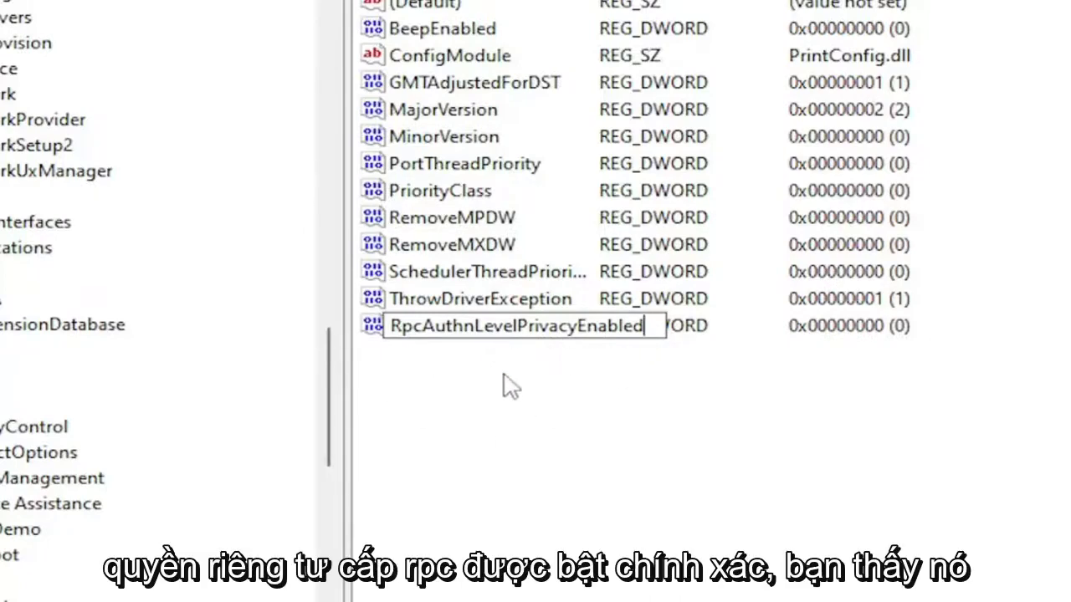
pyautogui.click(543, 428)
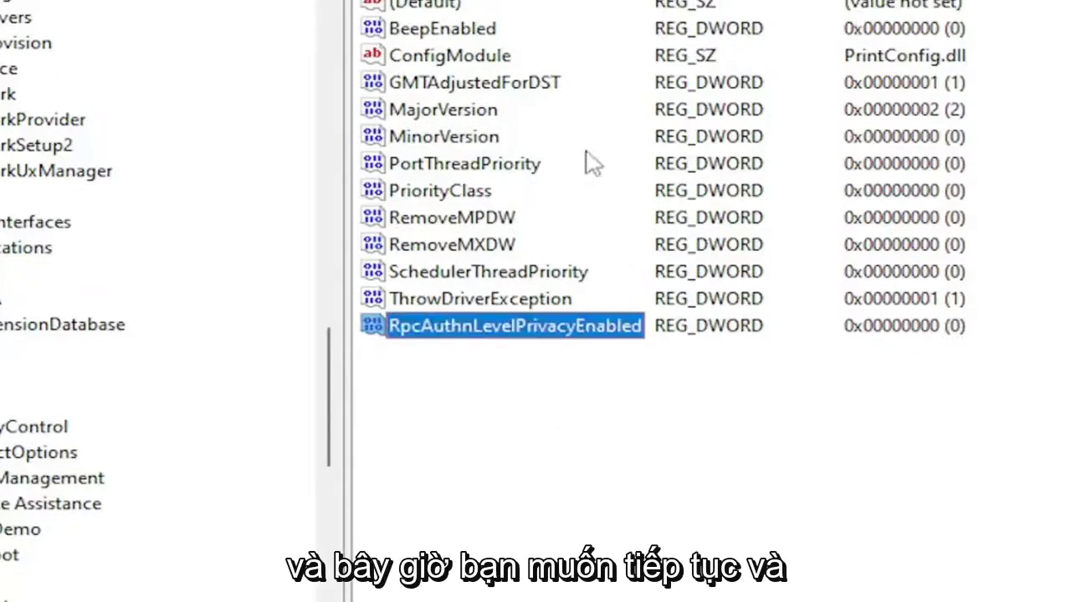
# Set RpcAuthnLevelPrivacyEnabled's value data to 0 and confirm it with OK.
pyautogui.click(519, 365)
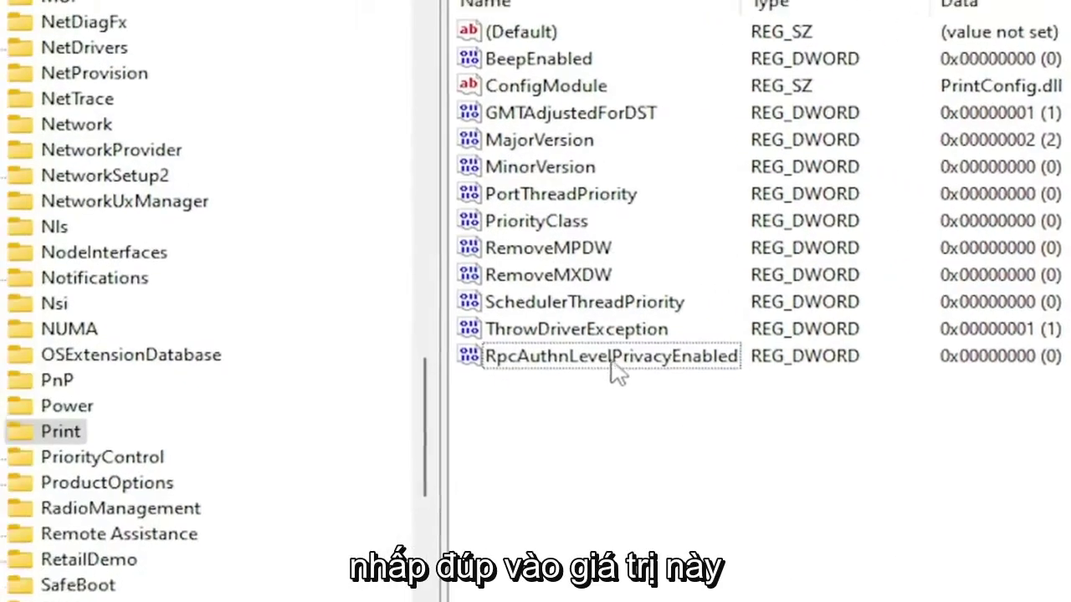
pyautogui.doubleClick(611, 365)
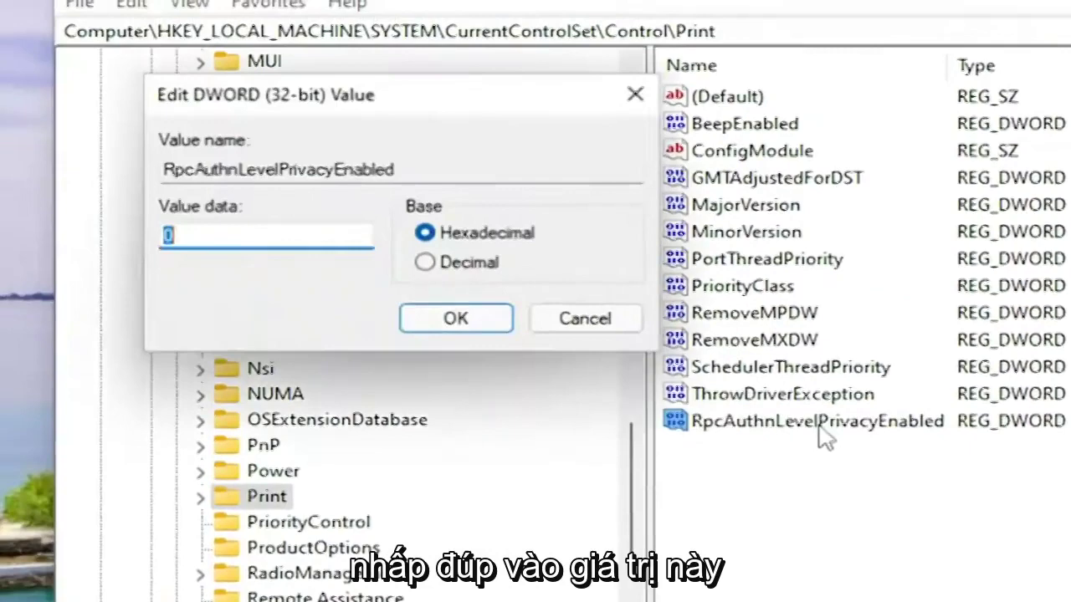
pyautogui.write('0')
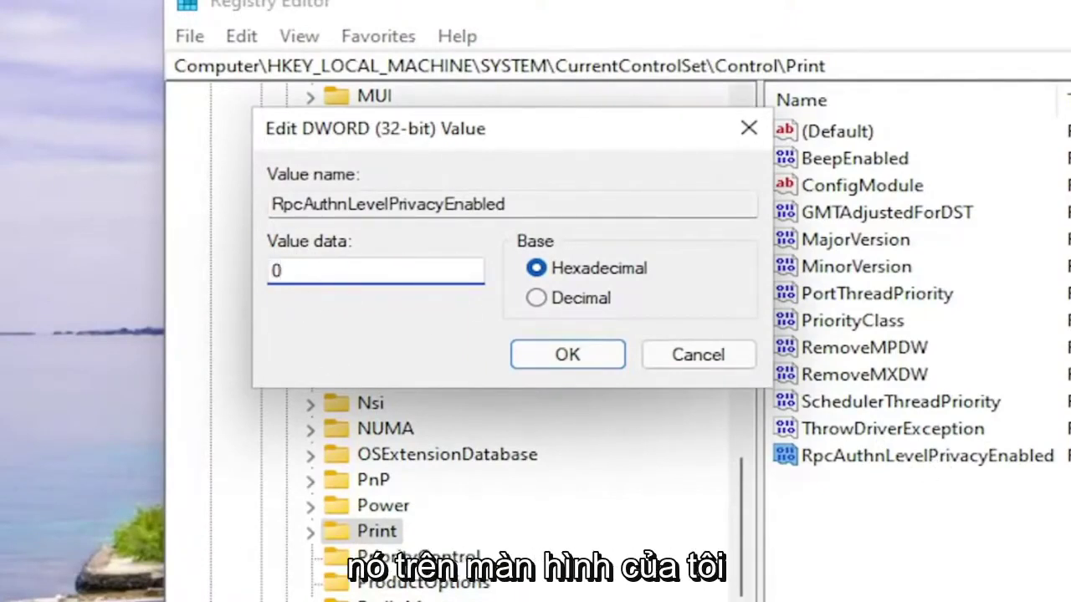
pyautogui.click(591, 358)
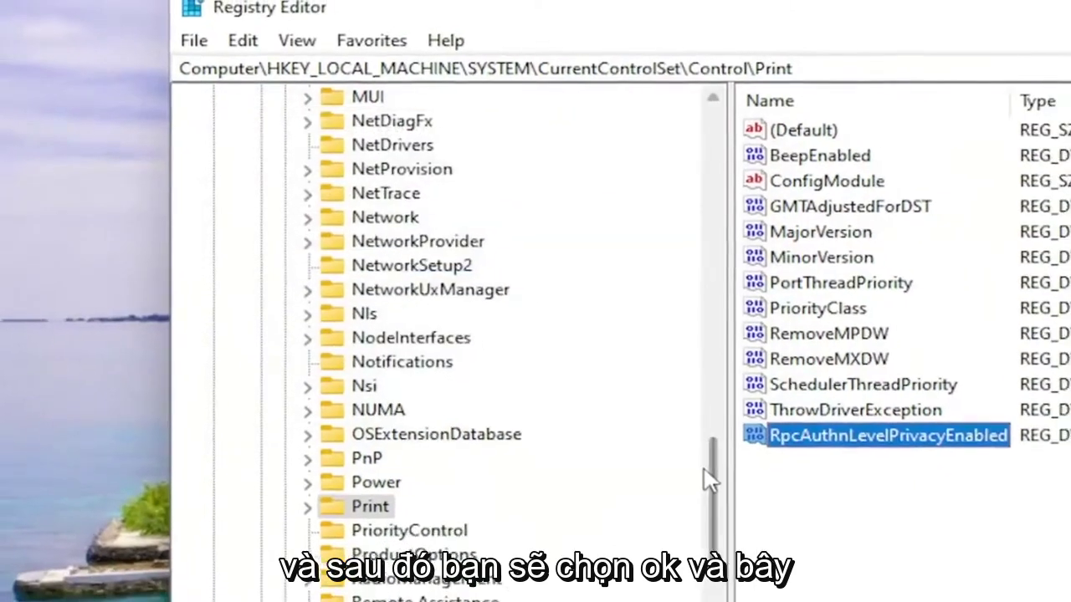
pyautogui.scroll(10, 709, 481)
pyautogui.scroll(10, 709, 481)
pyautogui.scroll(5, 502, 335)
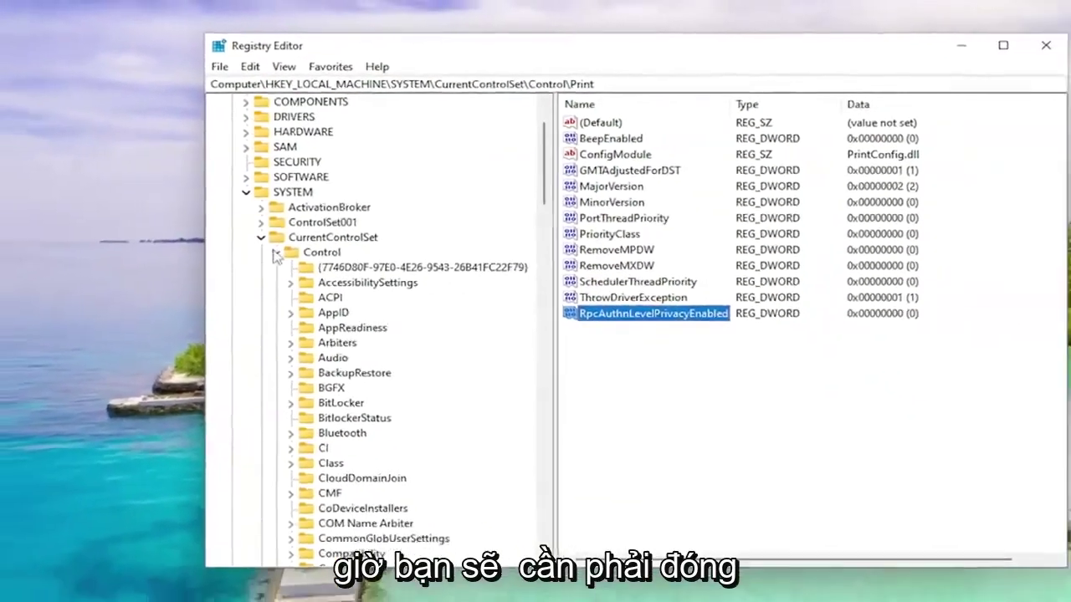
# Collapse the registry tree, close Registry Editor, and bring up the Start button's shutdown options.
pyautogui.click(276, 252)
pyautogui.click(259, 217)
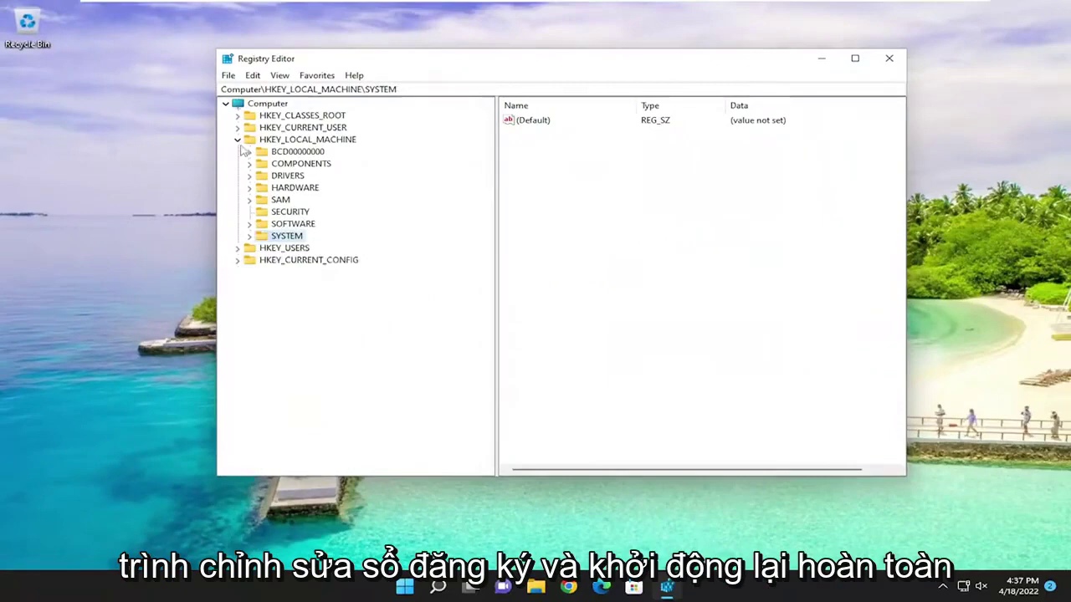
pyautogui.click(238, 139)
pyautogui.click(267, 103)
pyautogui.click(888, 57)
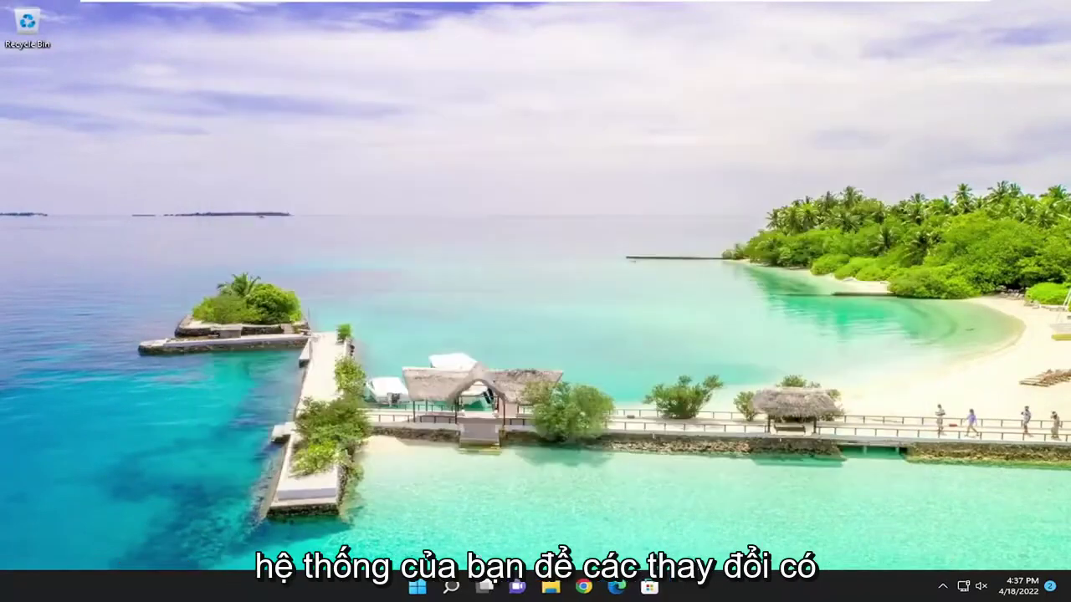
pyautogui.rightClick(418, 586)
pyautogui.moveTo(408, 533)
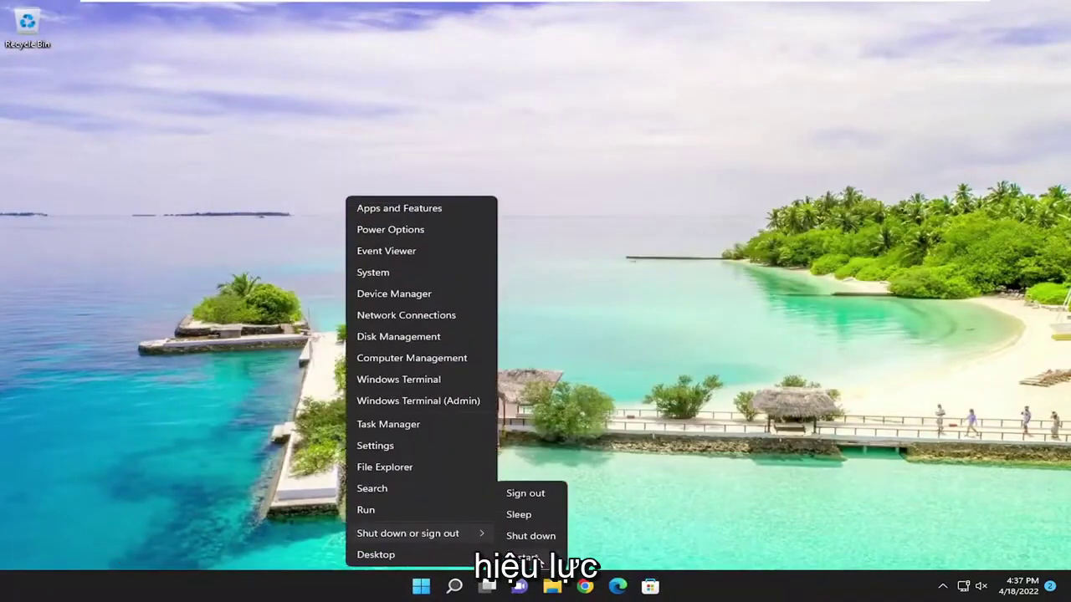